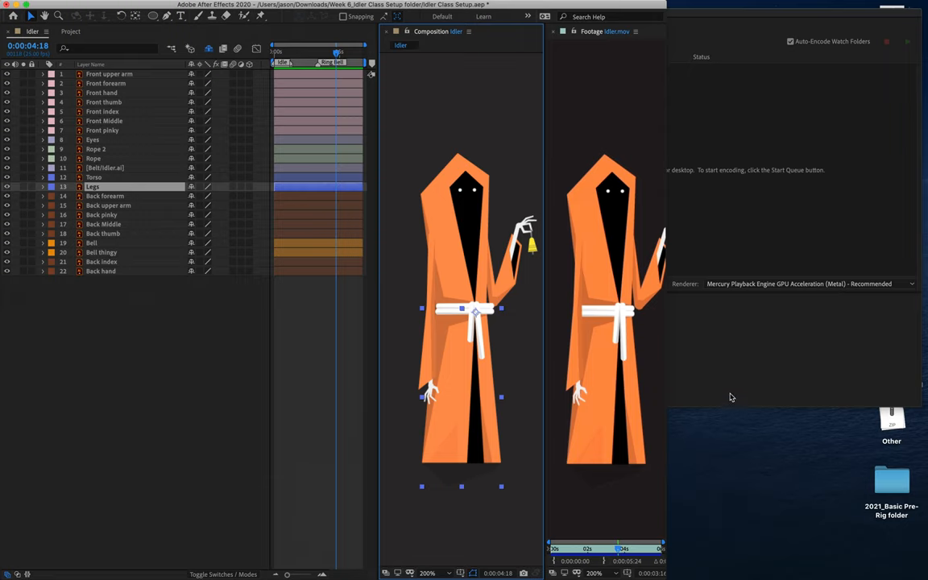
Send the Idler composition to the Adobe Media Encoder queue from the File > Export menu
click(662, 374)
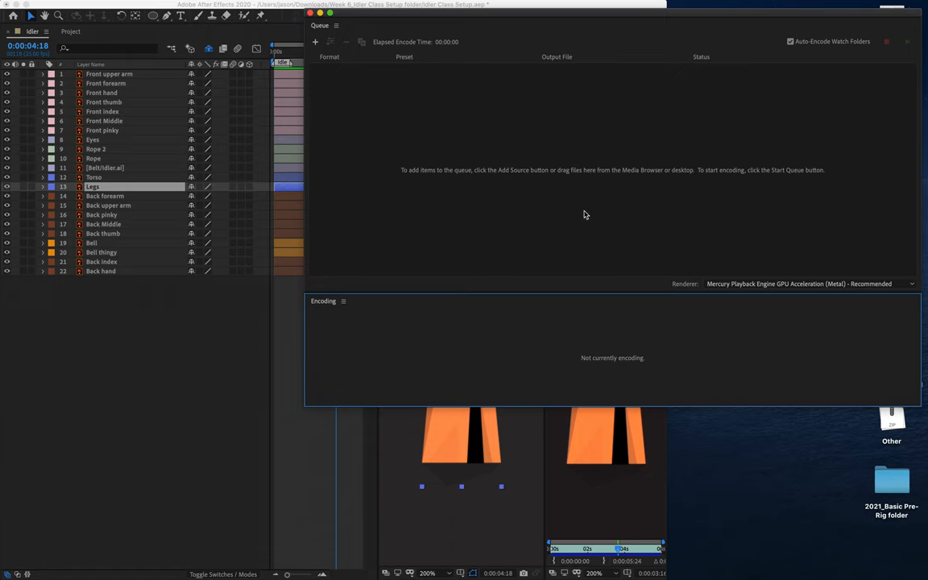
click(192, 347)
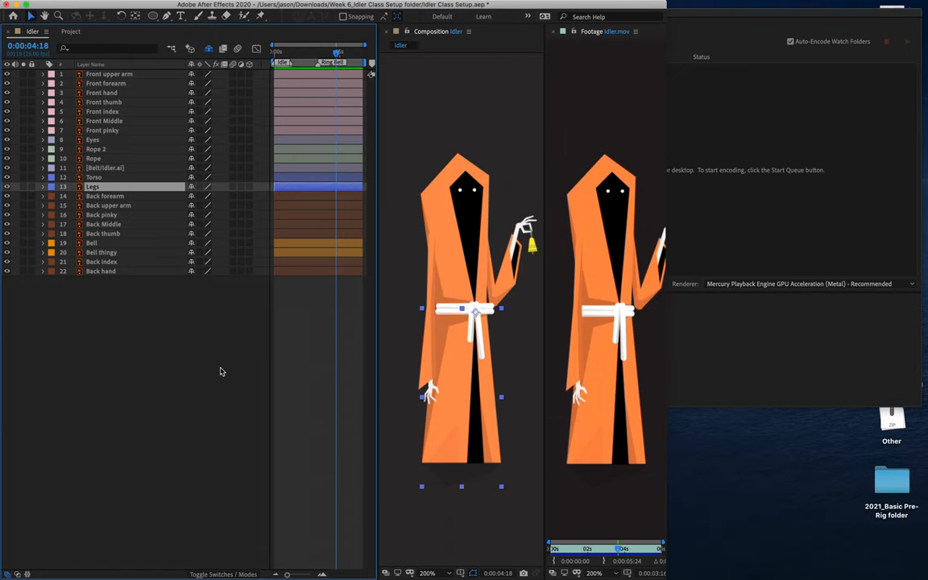
click(95, 6)
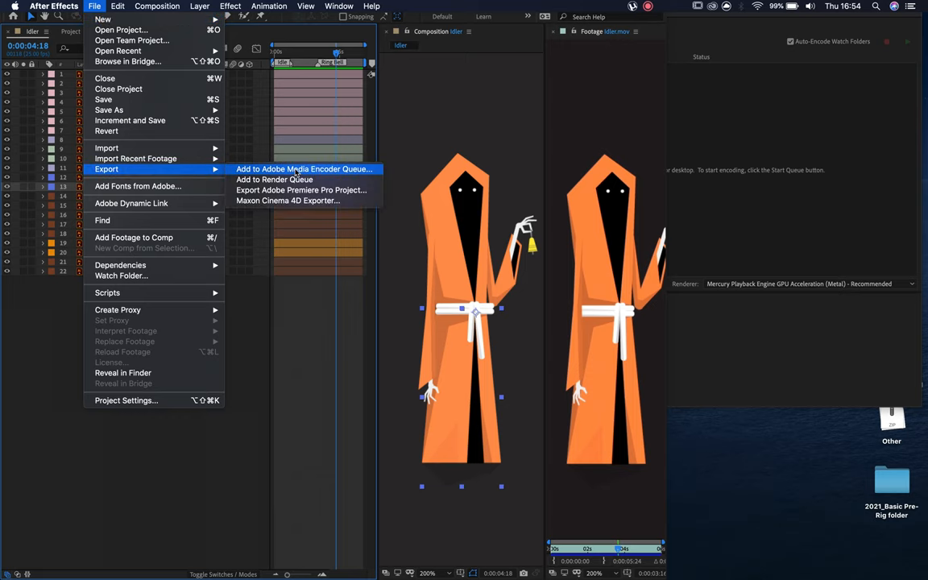
mouse_move(107, 169)
click(336, 170)
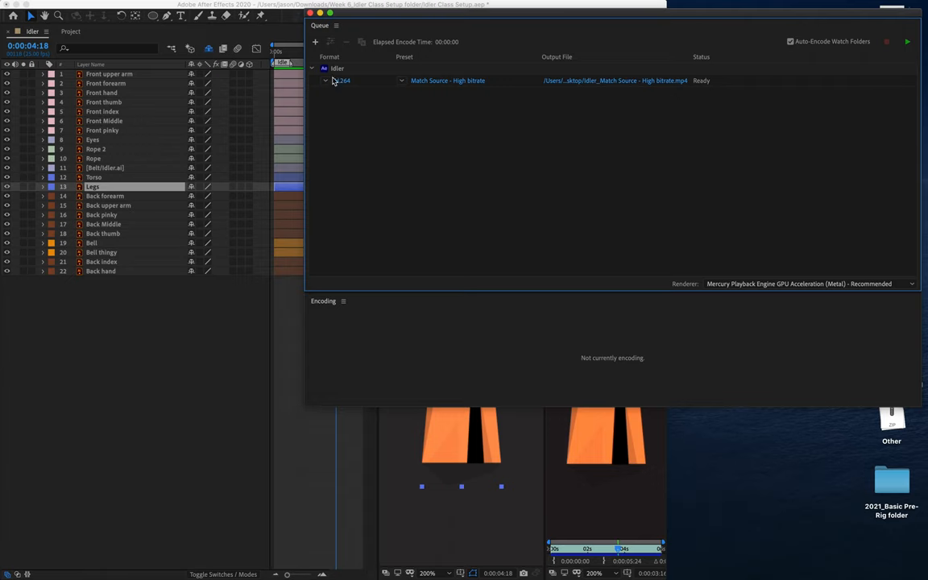
click(328, 81)
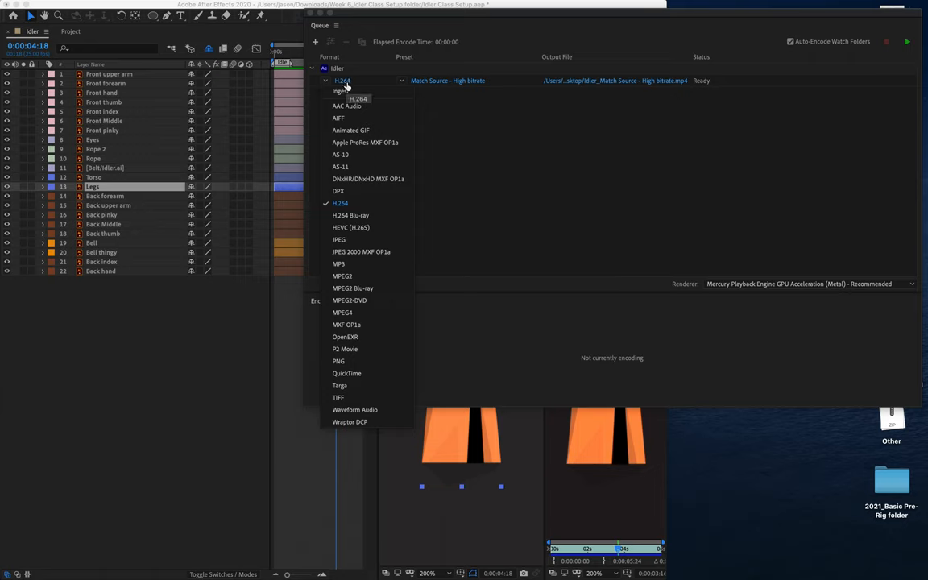
click(346, 86)
click(403, 81)
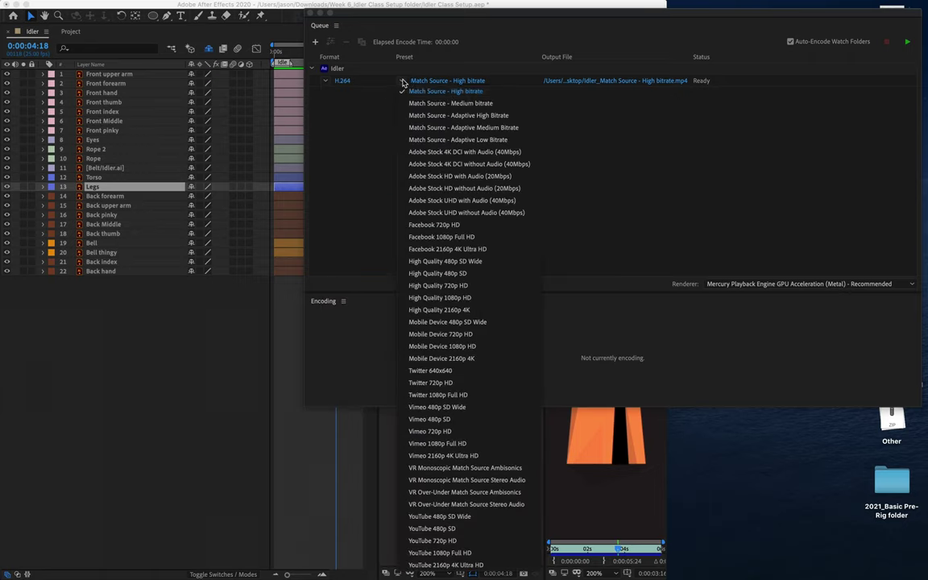
click(447, 91)
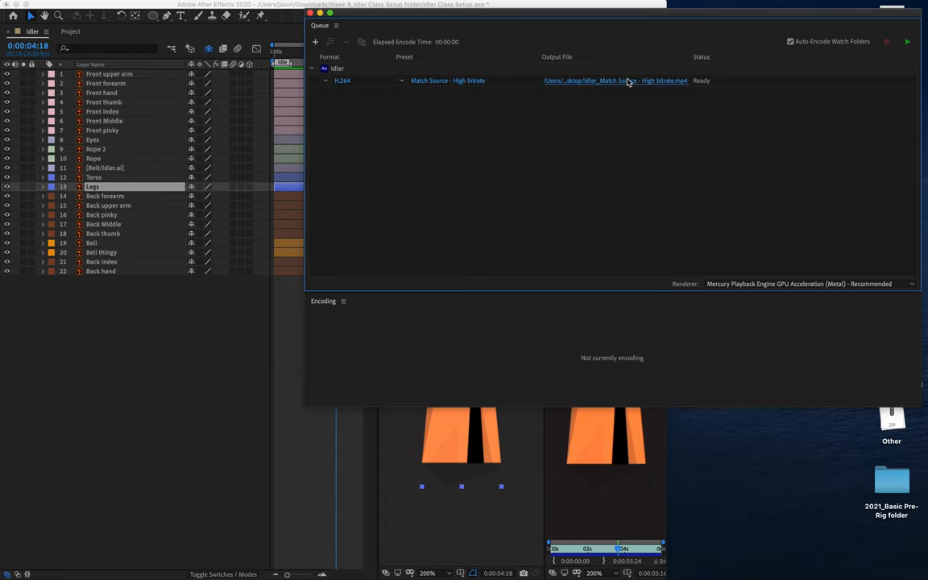
Name the output 130016_Task.mp4 on the Desktop and encode the Idler job to Done
click(629, 81)
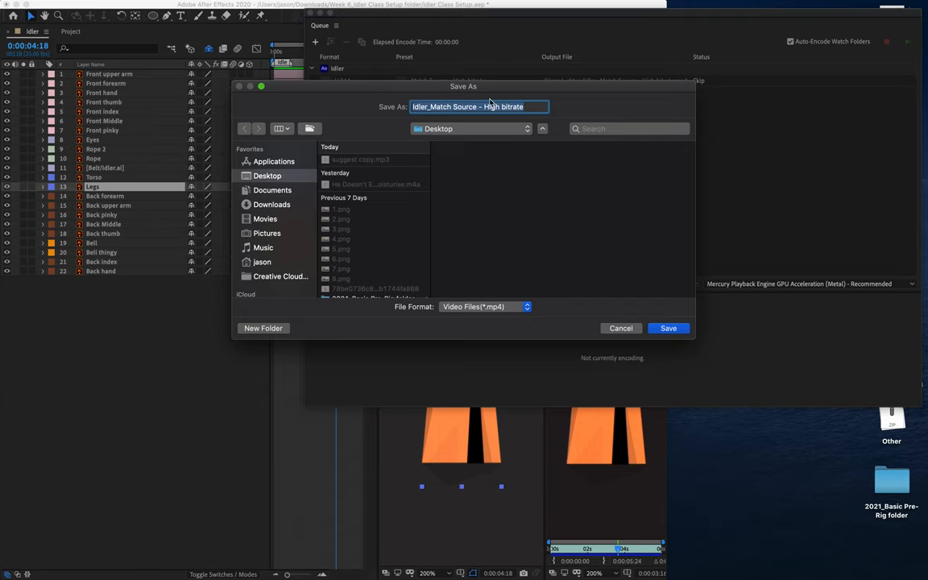
text(13)
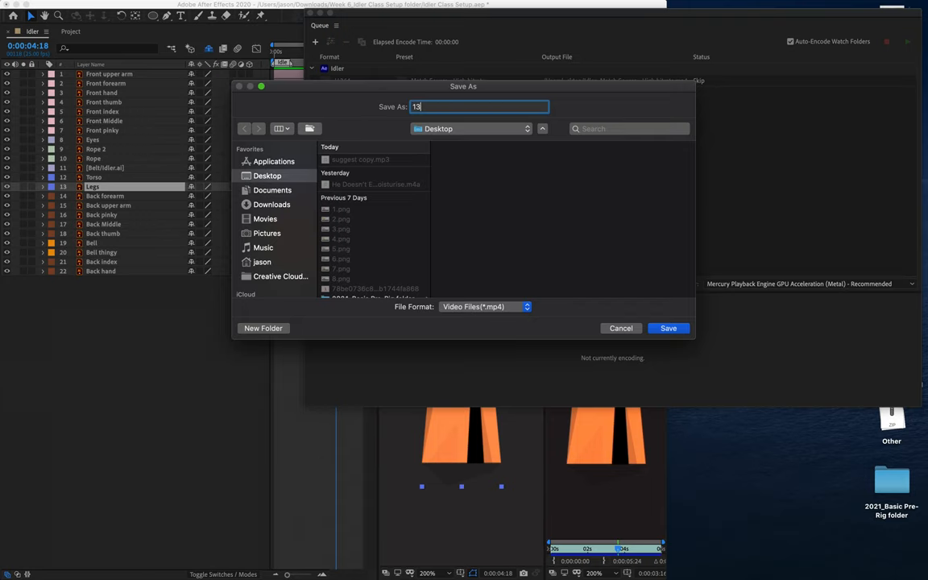
text(0016_Task)
click(668, 327)
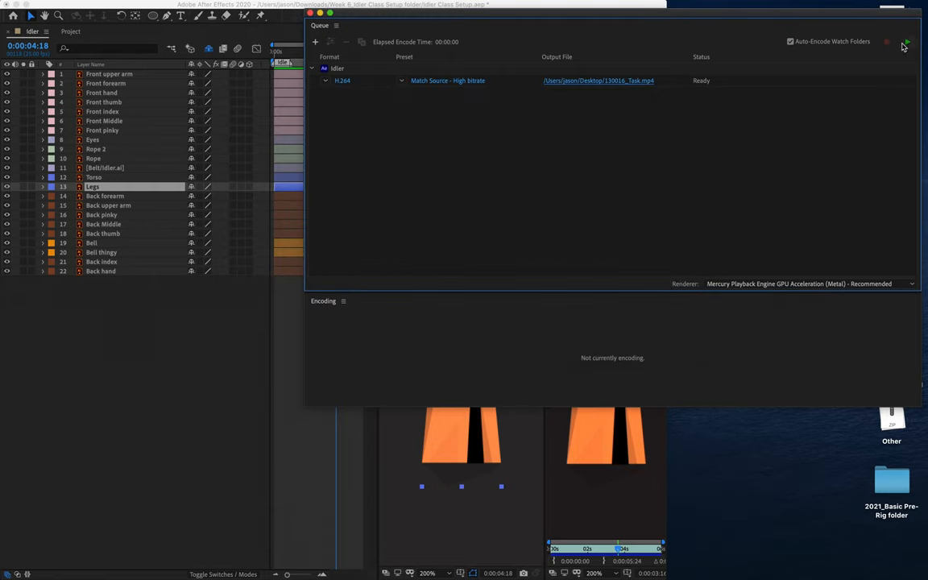
click(909, 44)
Add the Idler composition to After Effects' Render Queue from File > Export
click(169, 320)
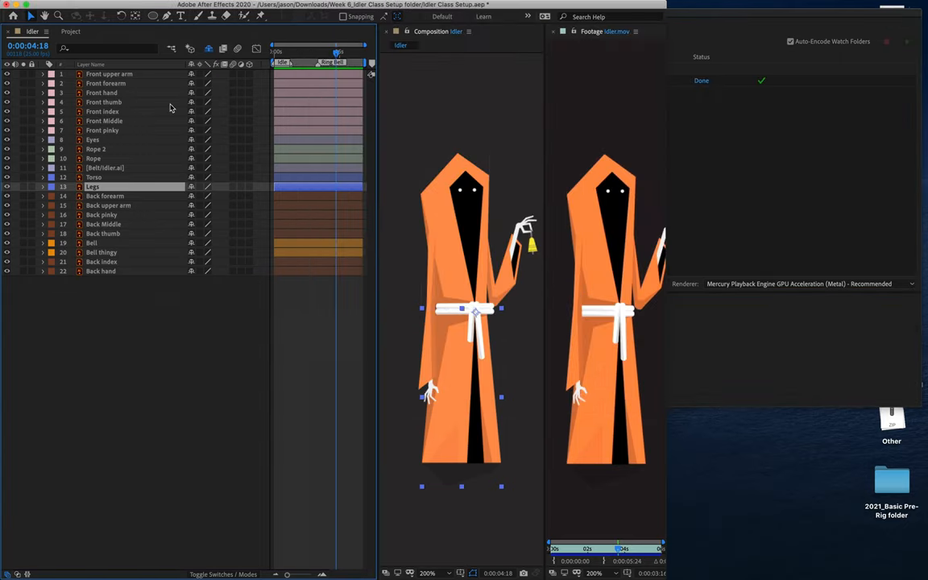
click(95, 7)
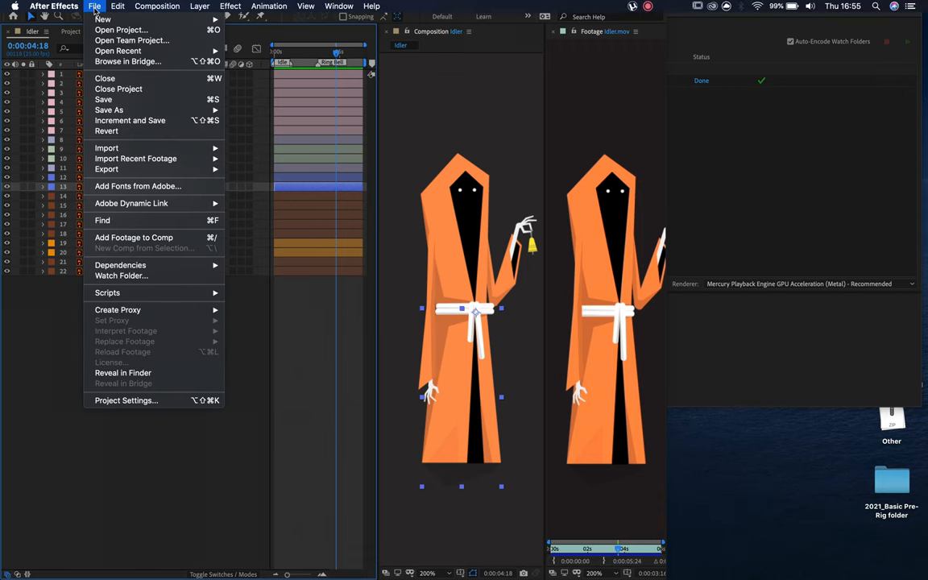
mouse_move(106, 169)
click(274, 179)
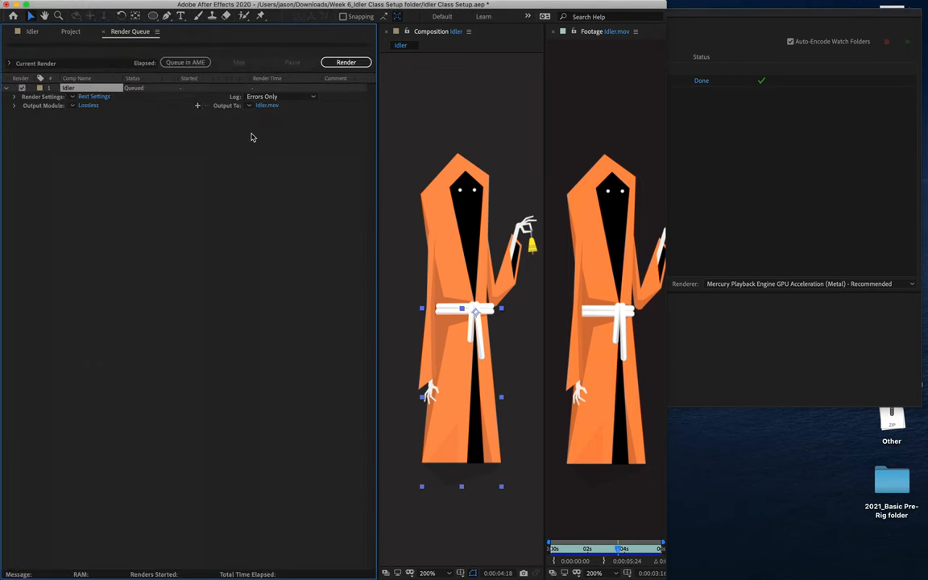
Leave Render Settings at Best and switch the output module from Lossless to QuickTime DV NTSC 48kHz
click(71, 97)
click(94, 96)
click(72, 105)
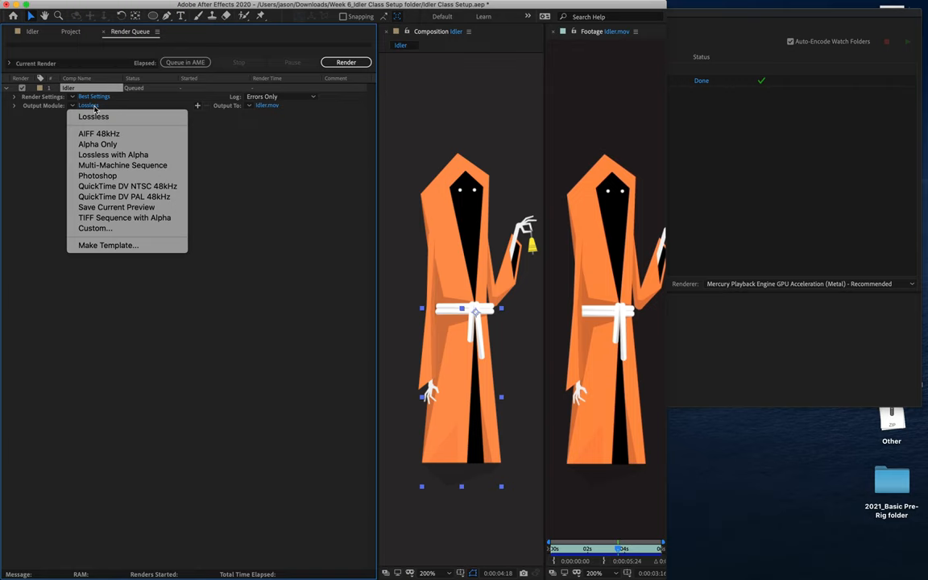
click(70, 105)
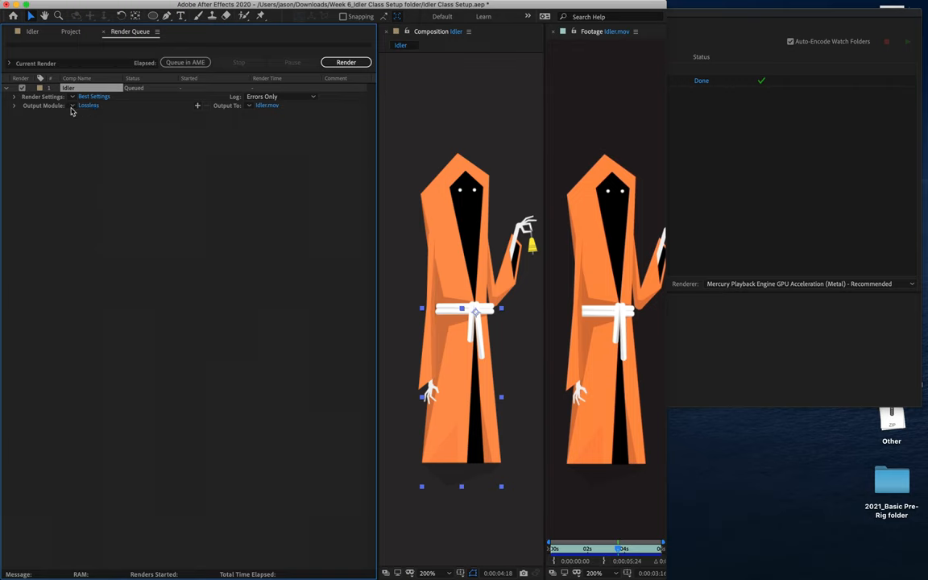
click(71, 106)
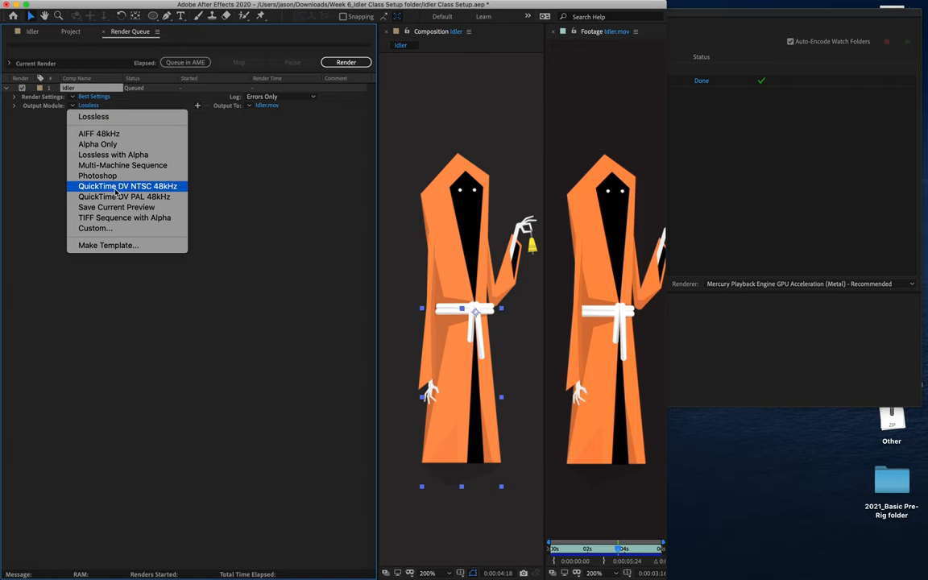
click(109, 190)
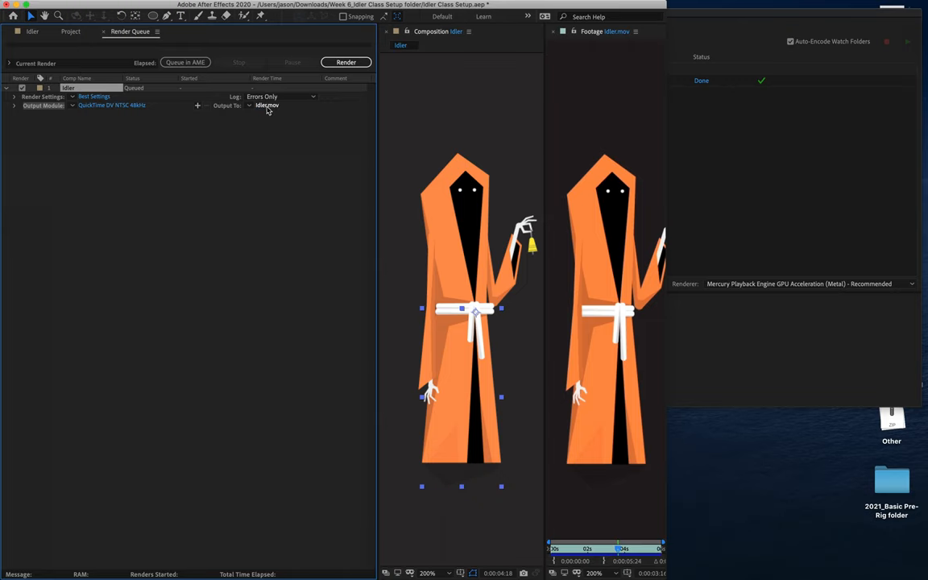
Save the render output as 130016_Task.mov on the Desktop and render the Idler comp to Done
click(269, 107)
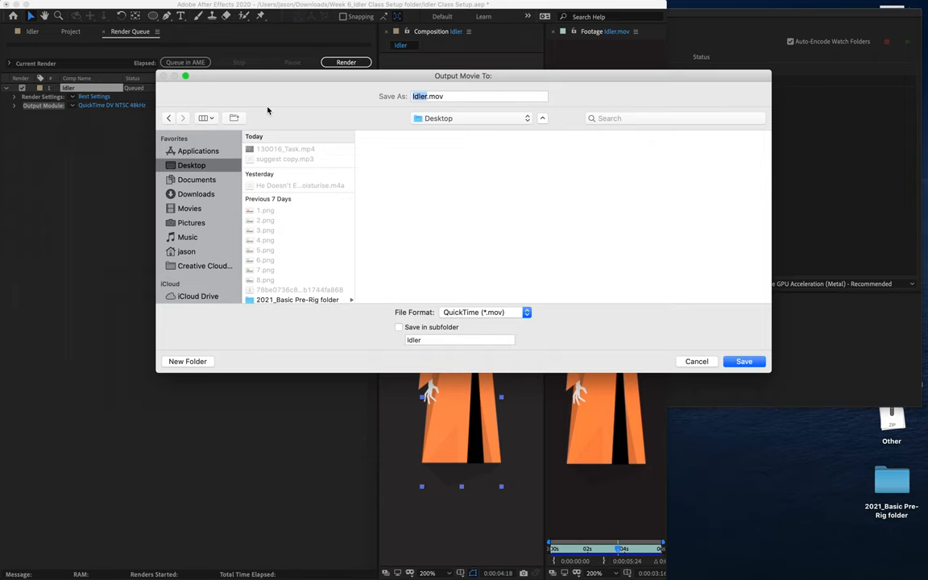
drag(298, 83, 246, 155)
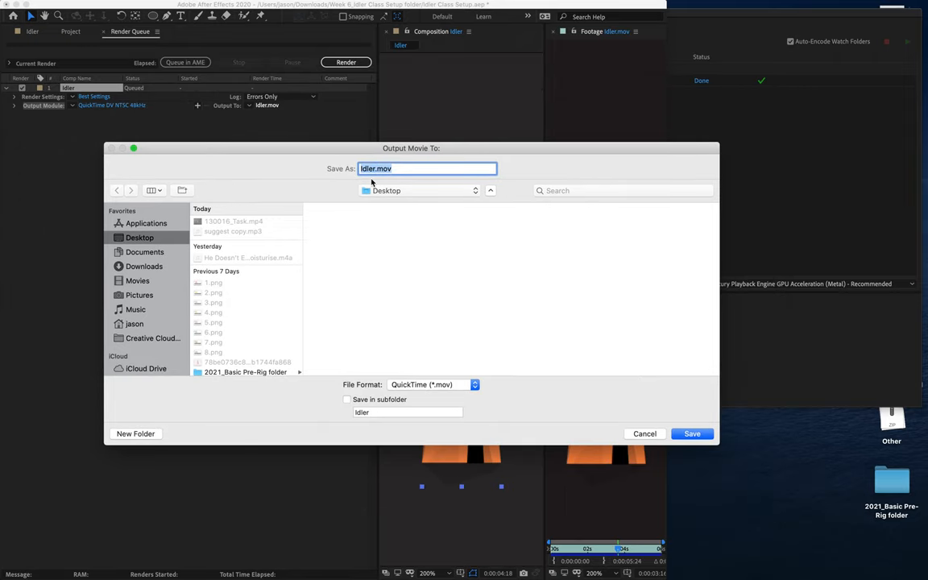
text(130016_Task)
click(692, 433)
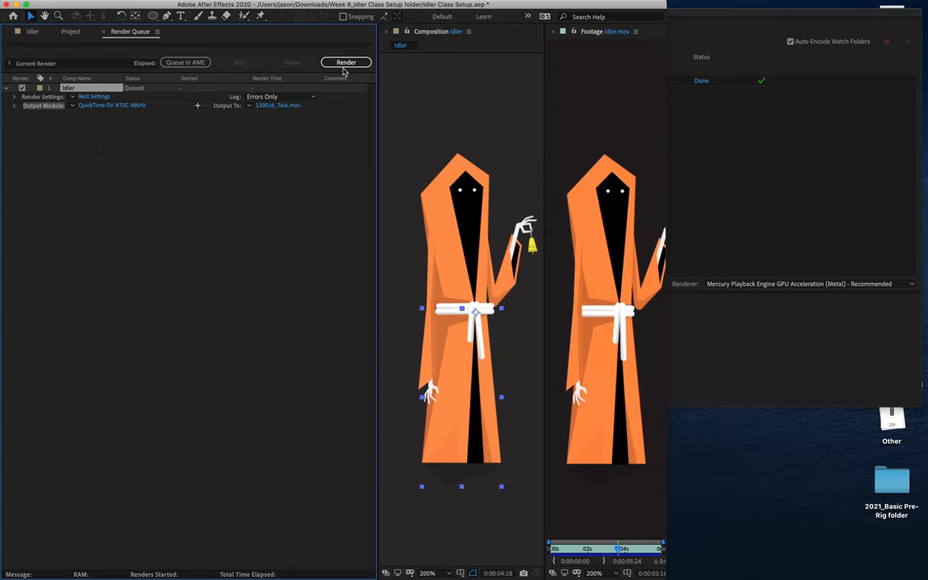
click(345, 62)
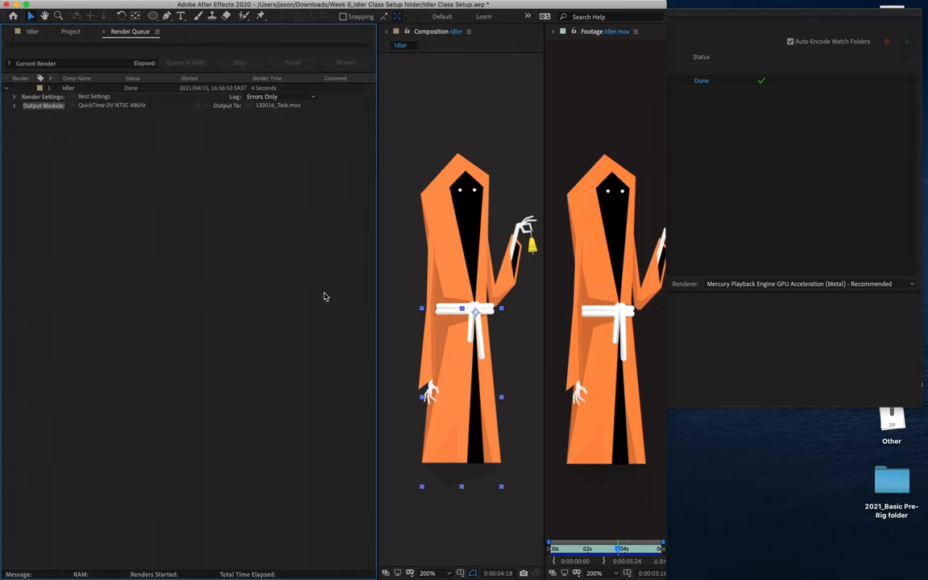
Hide After Effects and uncover 130016_Task.mov in the desktop stack beside Media Encoder
click(16, 7)
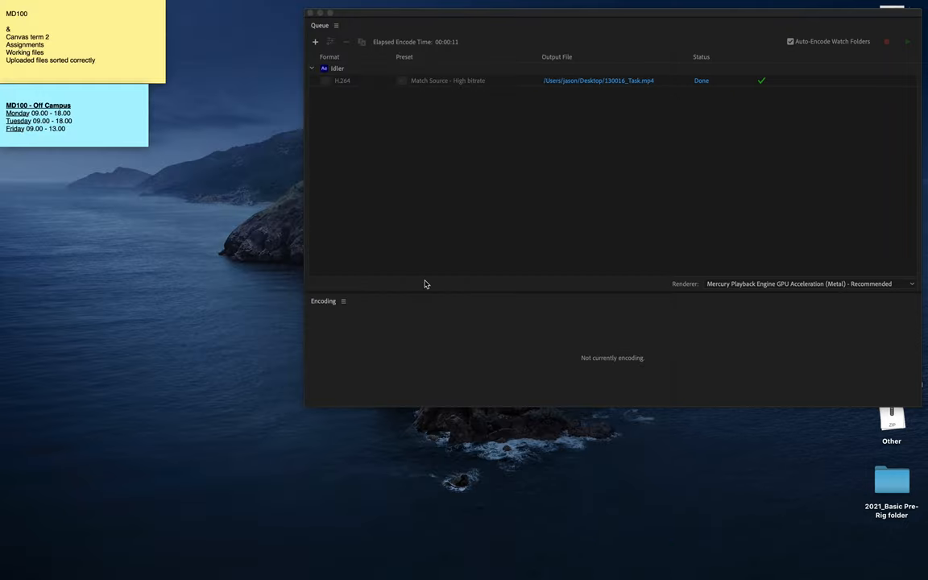
click(471, 193)
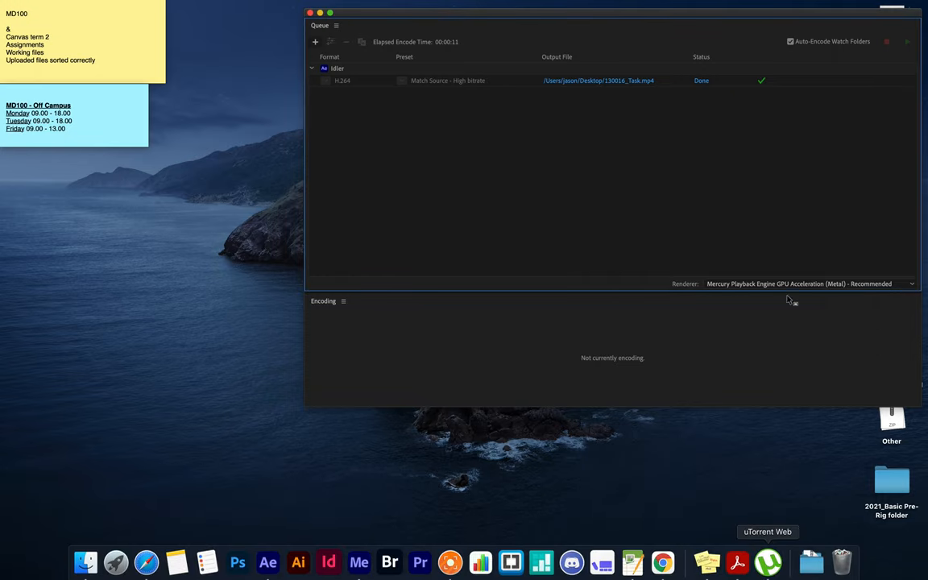
drag(757, 17, 569, 26)
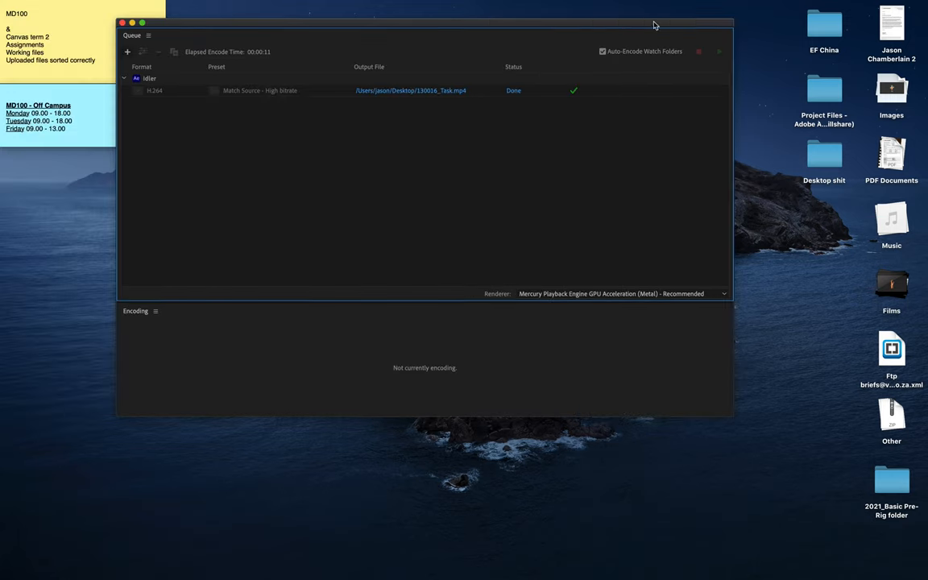
click(892, 290)
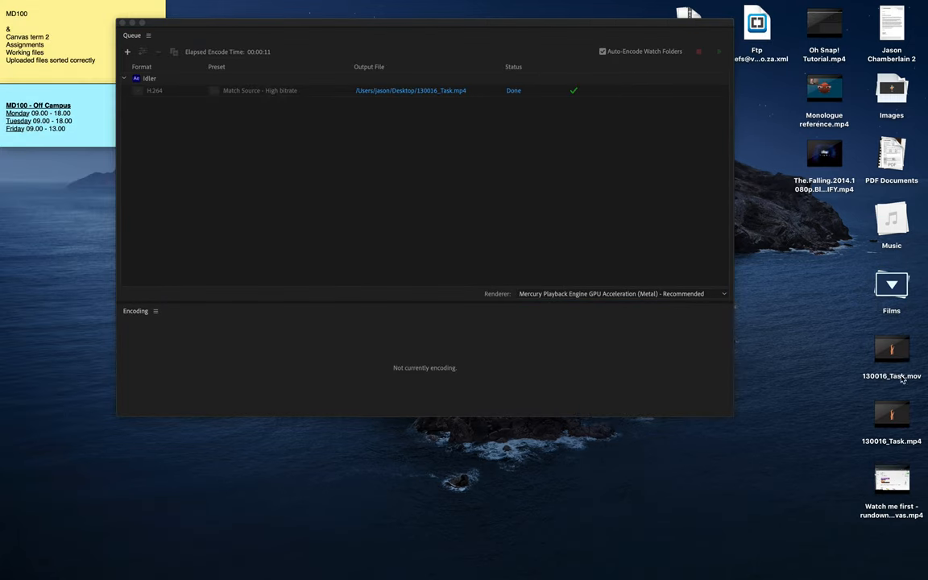
click(902, 363)
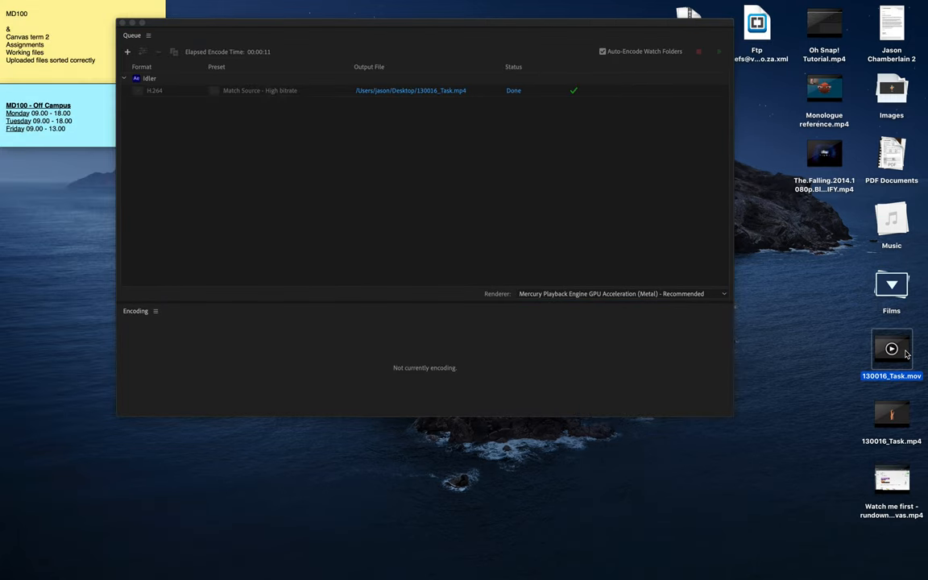
Drag 130016_Task.mov into the queue as a separate H.264 Match Source source
drag(891, 349, 284, 162)
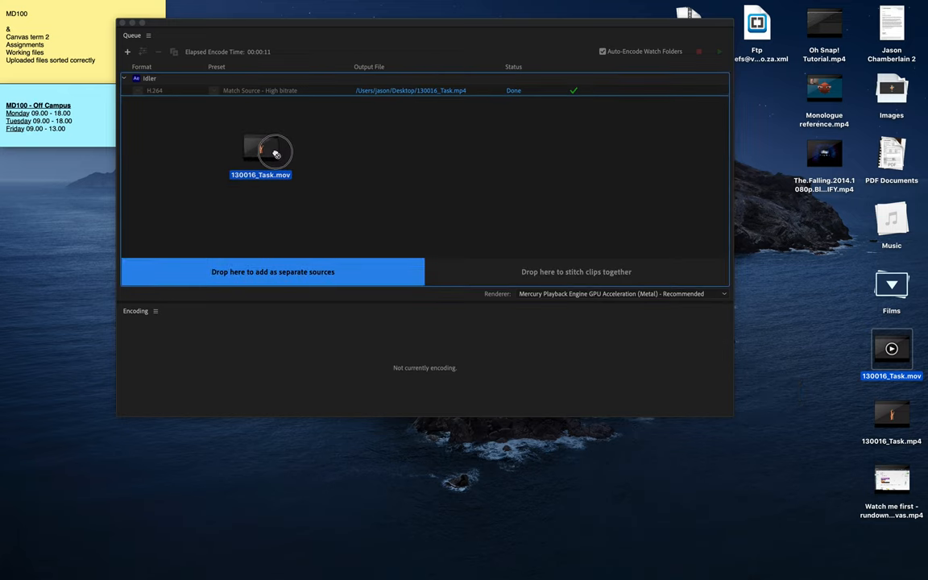
mouse_move(283, 163)
mouse_down()
mouse_move(268, 228)
mouse_move(286, 249)
mouse_move(268, 164)
mouse_up()
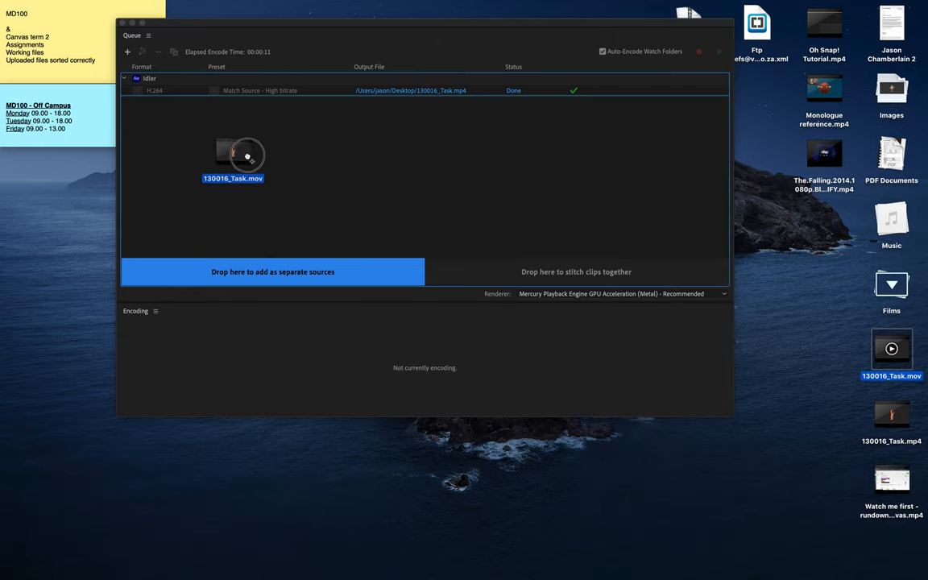
mouse_move(268, 165)
mouse_down()
mouse_move(239, 229)
mouse_move(589, 255)
mouse_move(633, 177)
mouse_move(627, 187)
mouse_move(274, 178)
mouse_move(239, 200)
mouse_up()
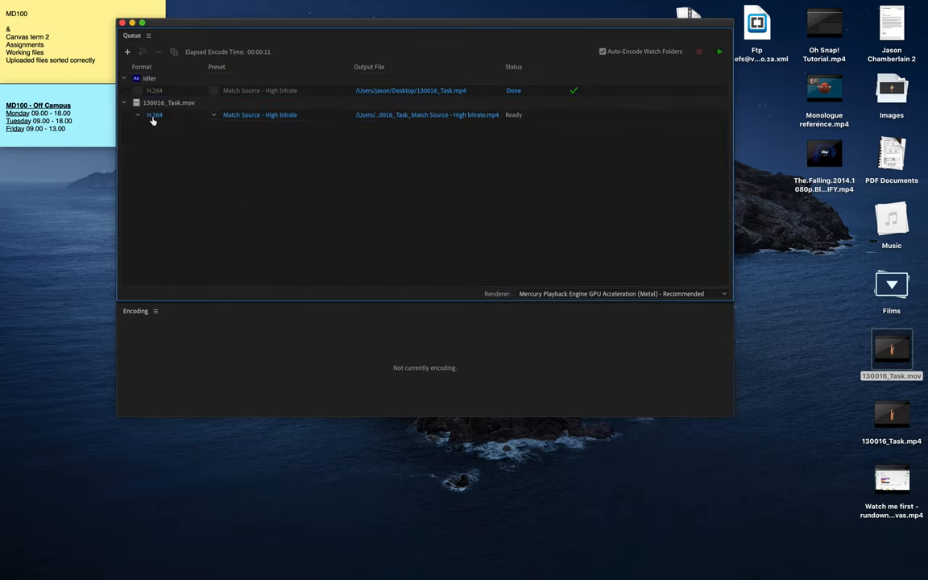
mouse_move(427, 115)
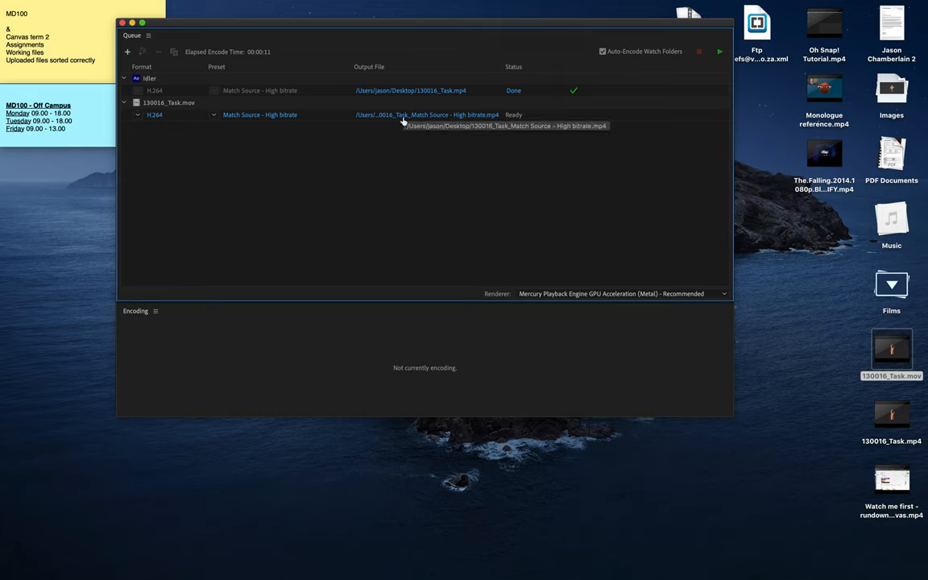
Name the output Task_Final.mp4 on the Desktop and start encoding the queued mov
click(378, 114)
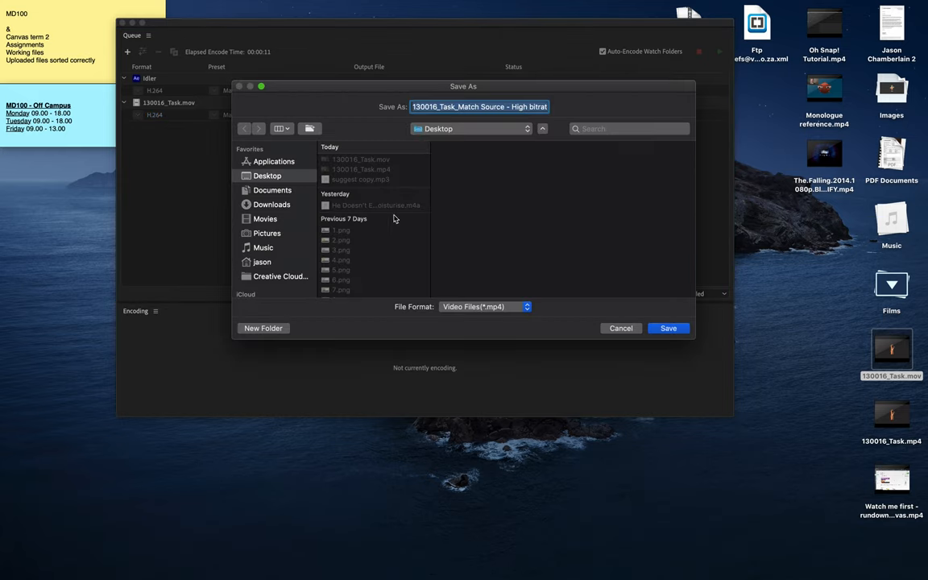
text(Task_Final)
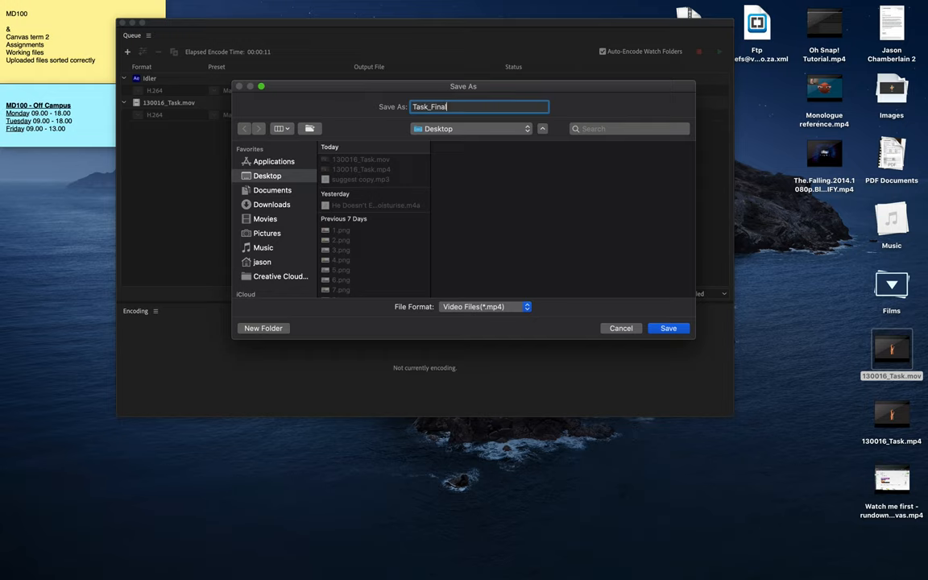
click(668, 328)
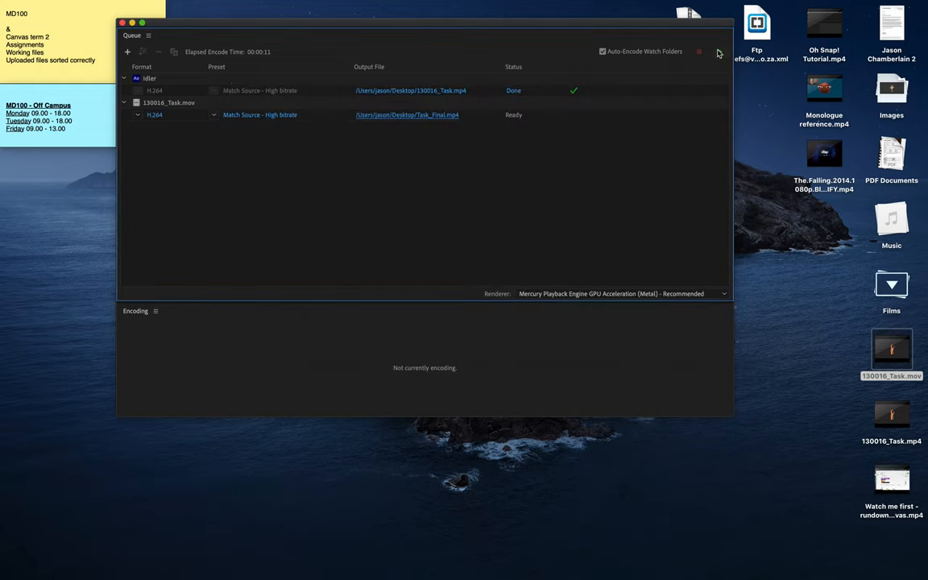
click(720, 51)
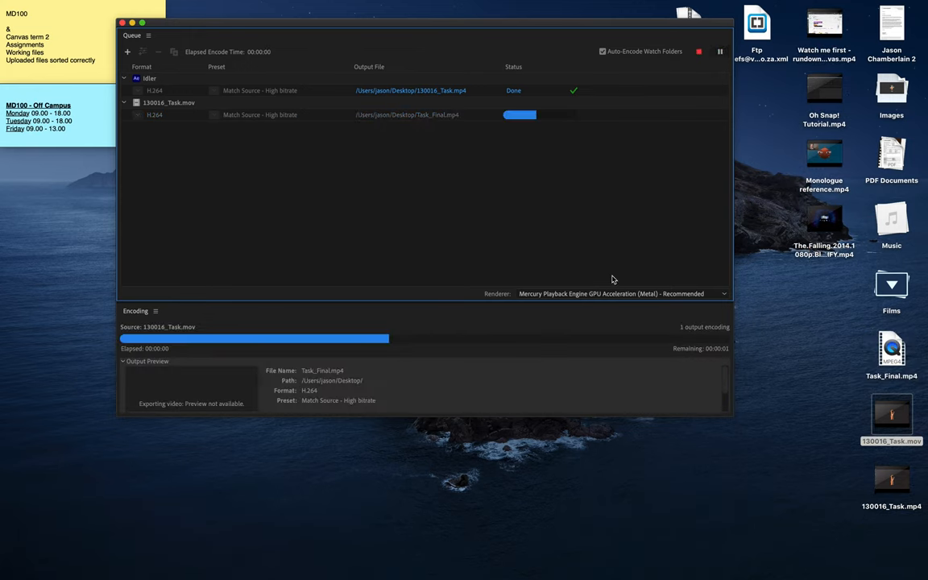
key(ctrl+Right)
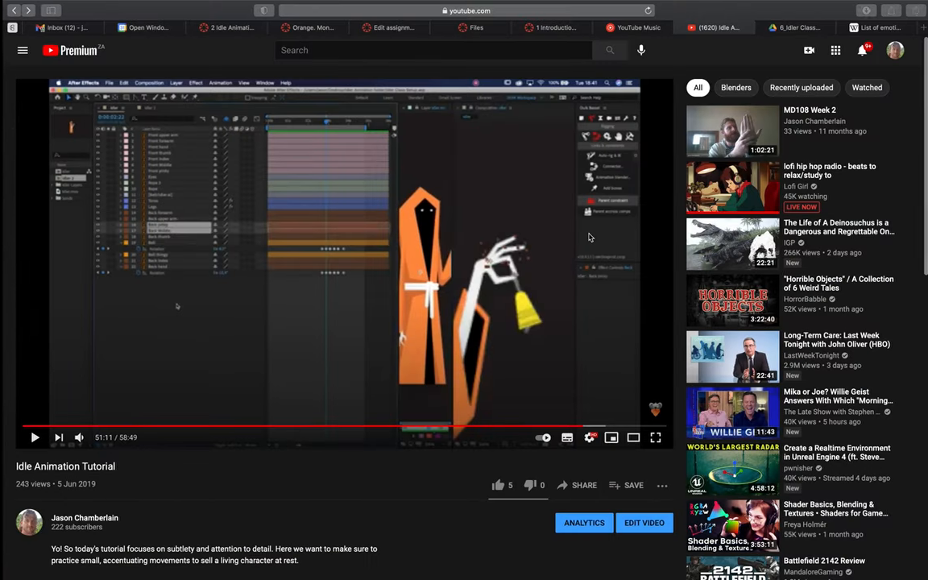
key(ctrl+Left)
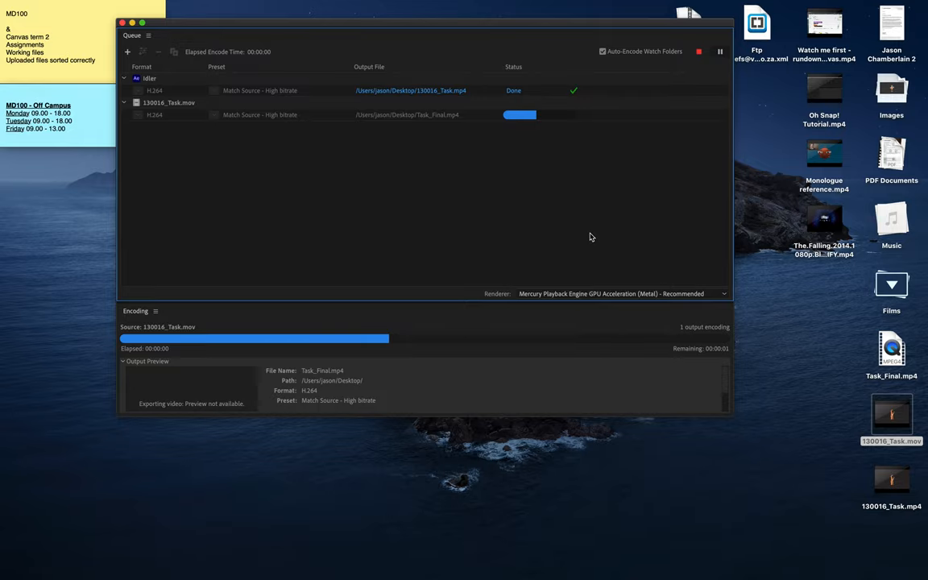